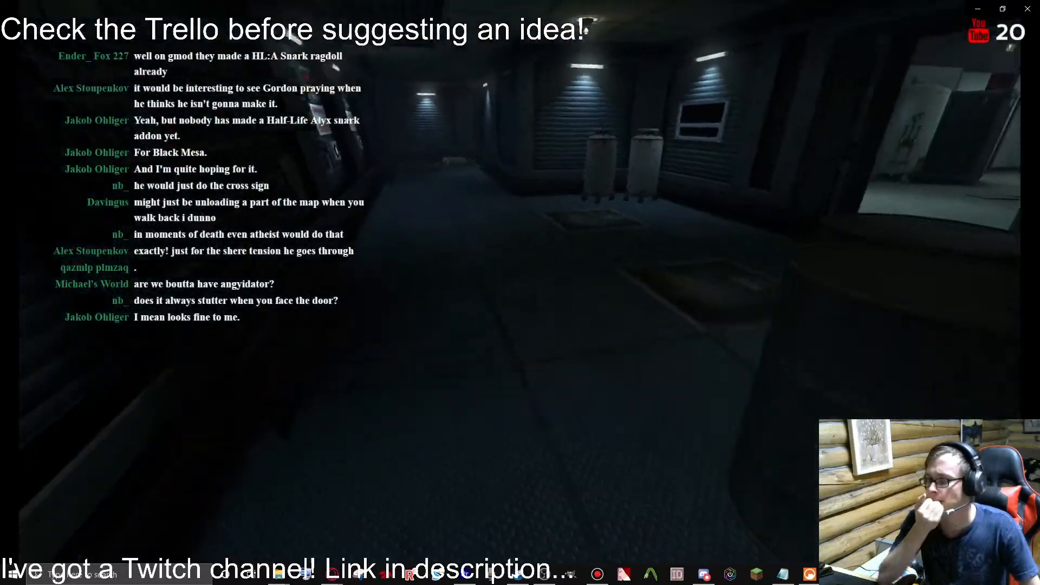
# - Stop playback of the recorded game clip and close the video player
pyautogui.moveTo(975, 361)
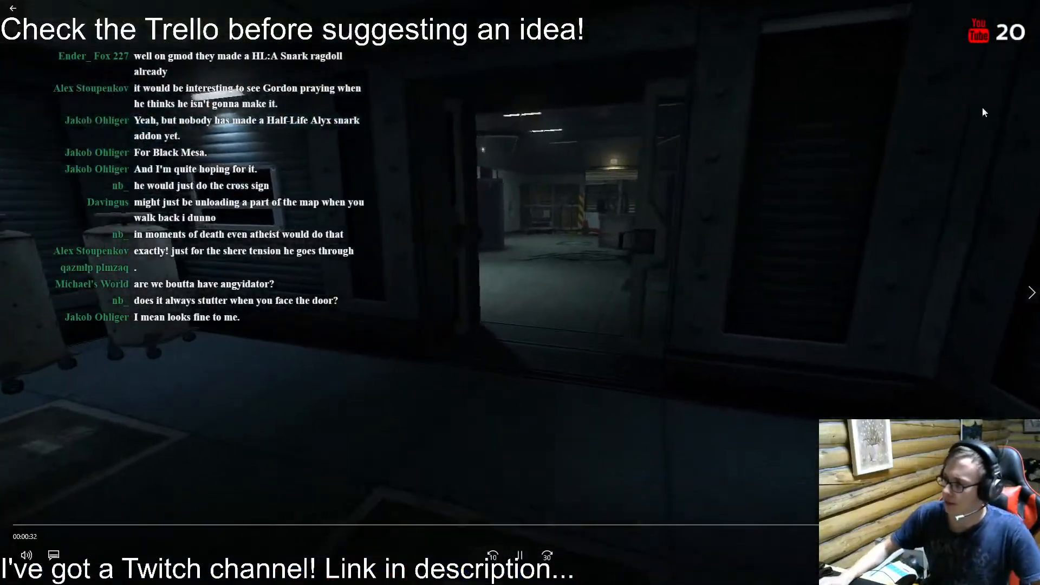
pyautogui.press('space')
pyautogui.click(1028, 8)
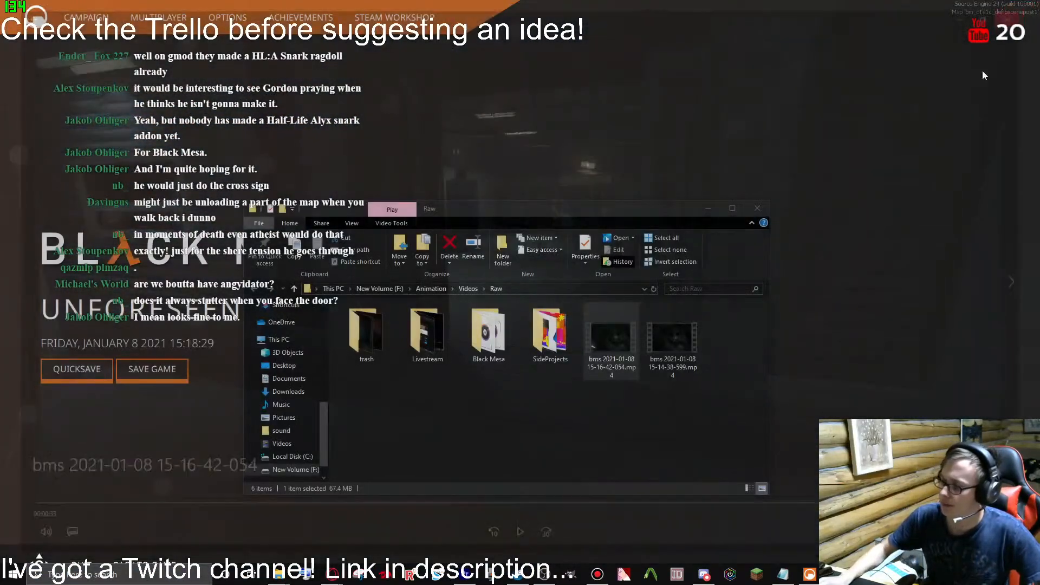
pyautogui.rightClick(618, 355)
pyautogui.click(648, 330)
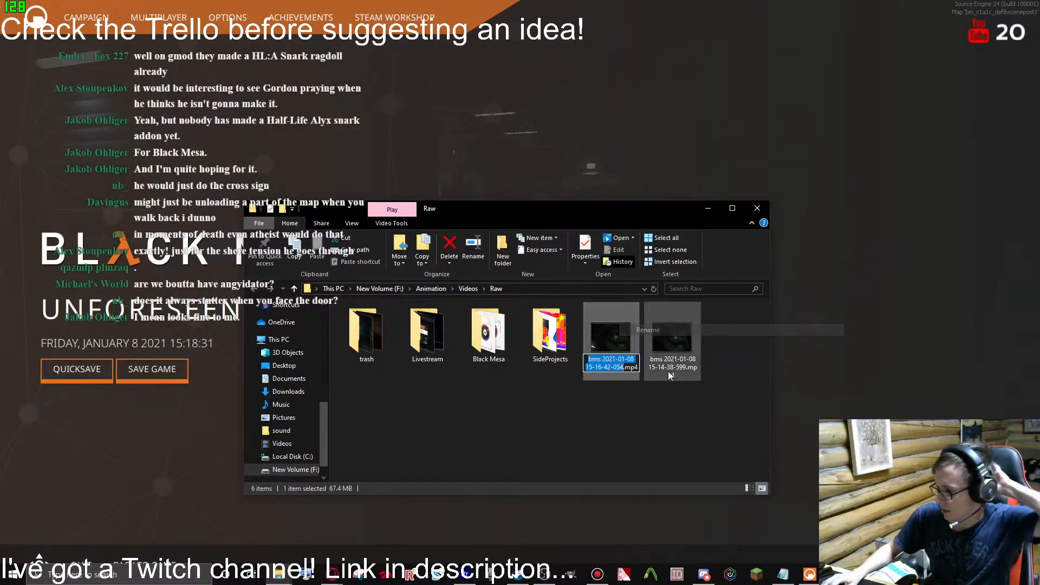
pyautogui.write('c1')
pyautogui.write('a1c_ba')
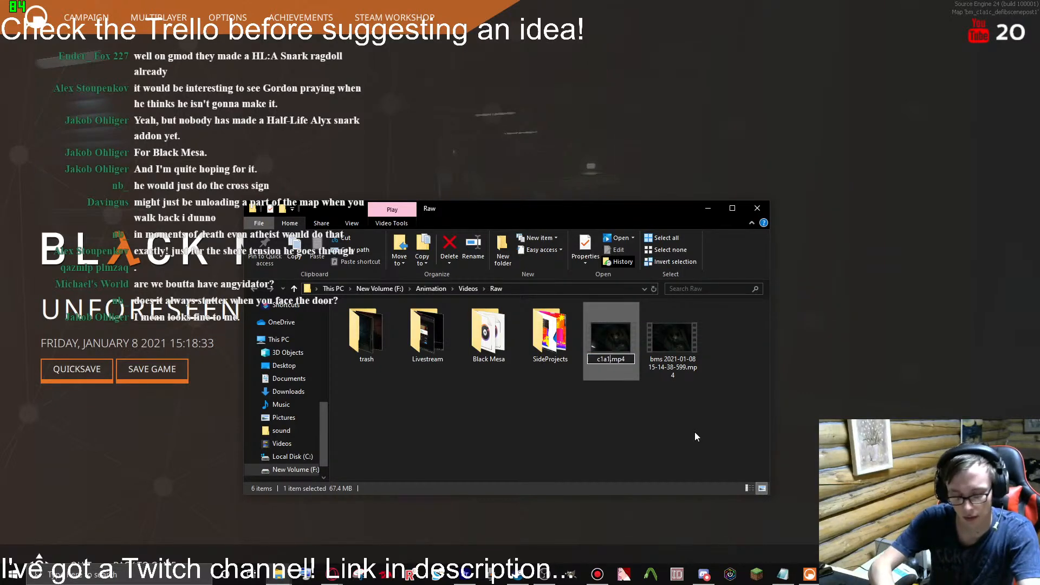
pyautogui.write('rnacle_learn')
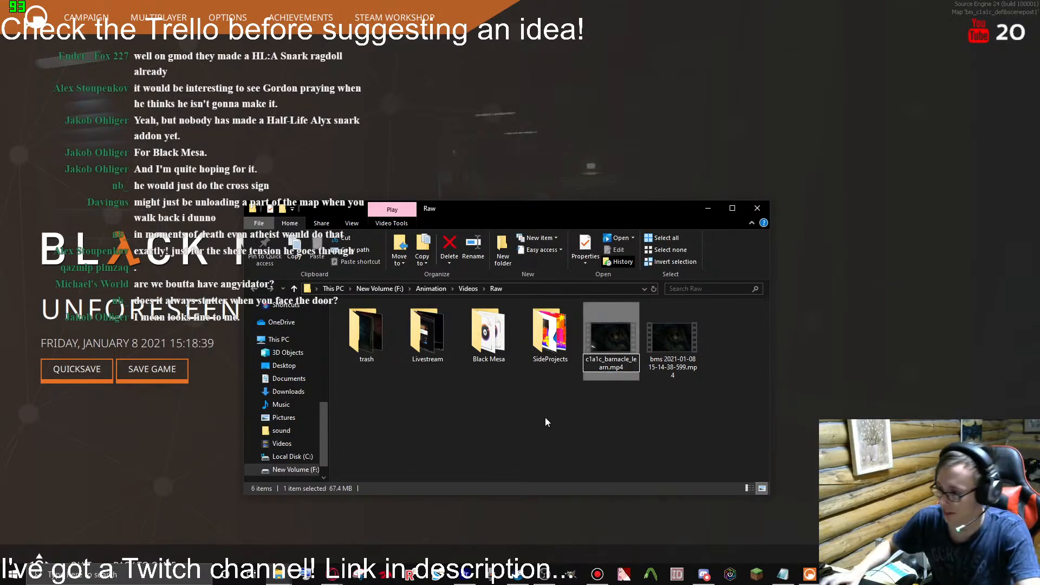
pyautogui.click(594, 382)
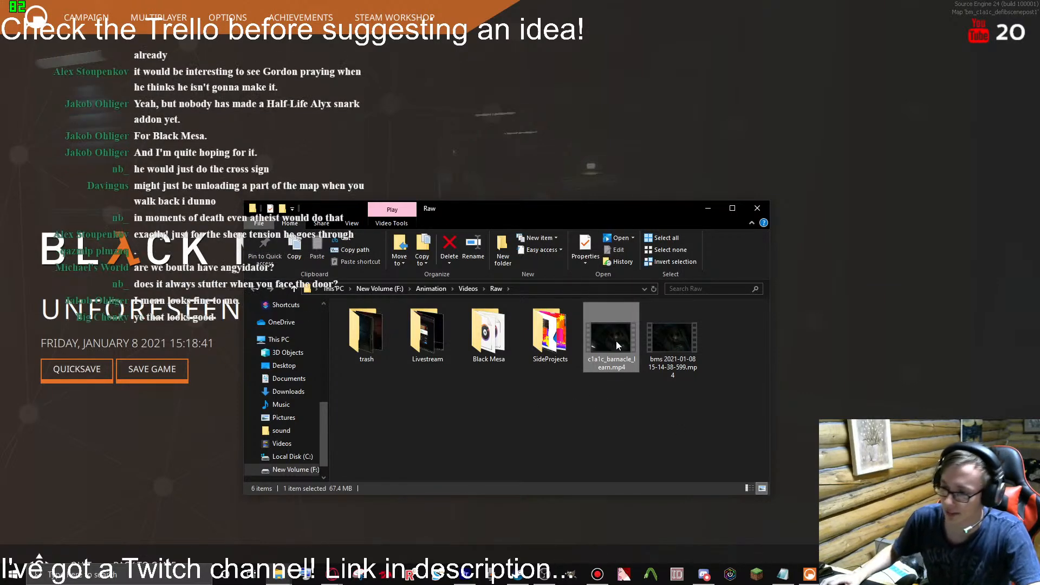
# - Move c1a1c_barnacle_learn.mp4 into the c1a1c subfolder of the Black Mesa folder and open that subfolder
pyautogui.press('Delete')
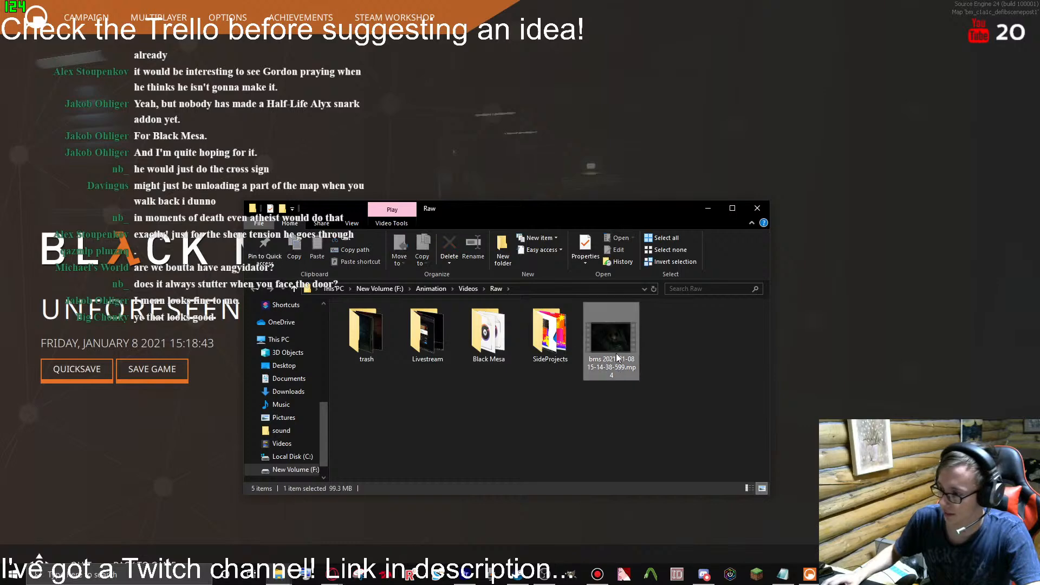
pyautogui.doubleClick(483, 347)
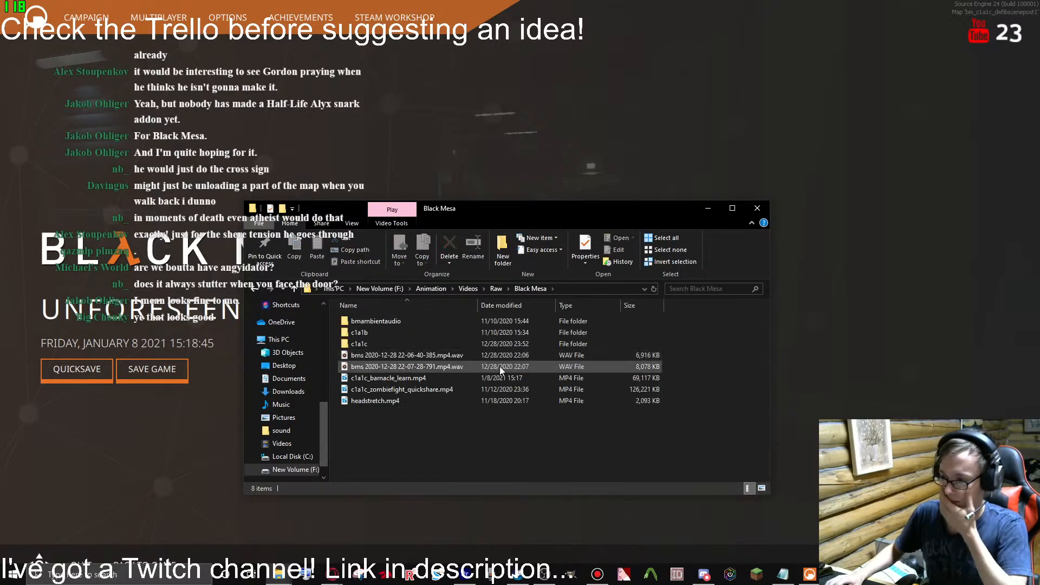
pyautogui.click(386, 376)
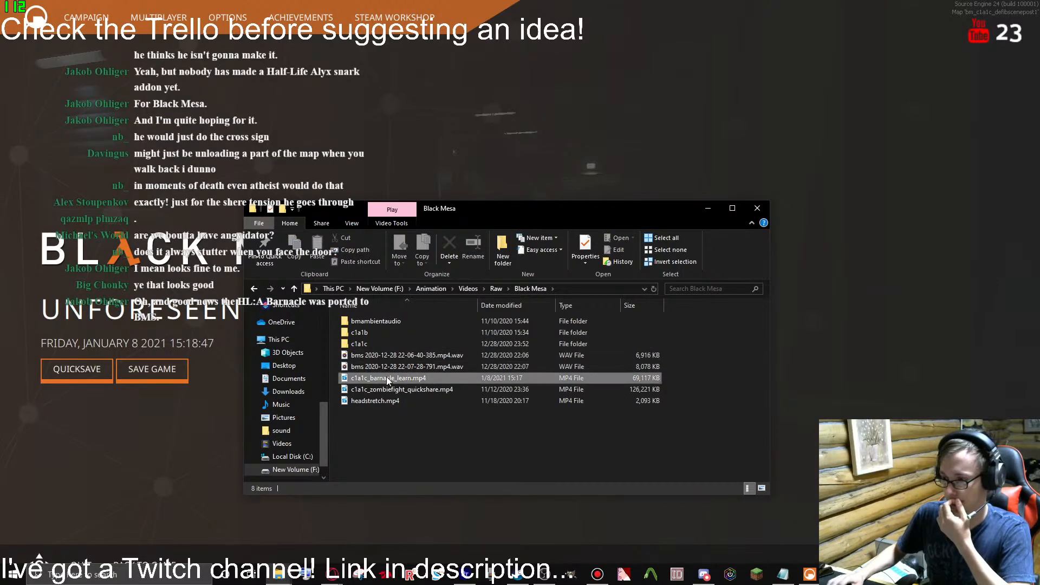
pyautogui.moveTo(385, 376); pyautogui.dragTo(382, 343)
pyautogui.doubleClick(379, 344)
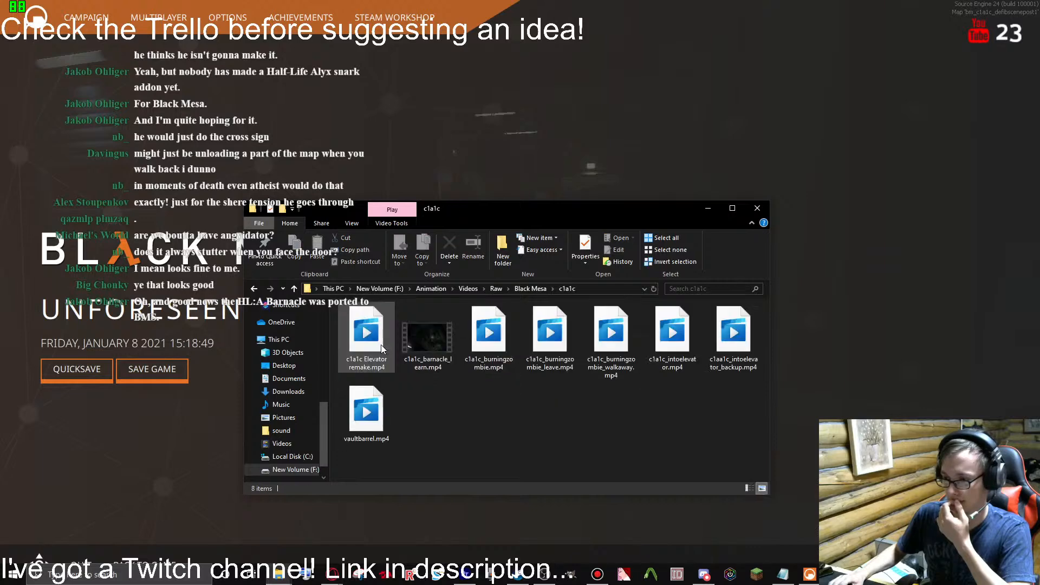
# - Add c1a1c_barnacle_learn.mp4 from the c1a1c folder to the Premiere Pro sequence UC2fightspectate, directly after the last clip on V1
pyautogui.hotkey('alt', 'Tab')
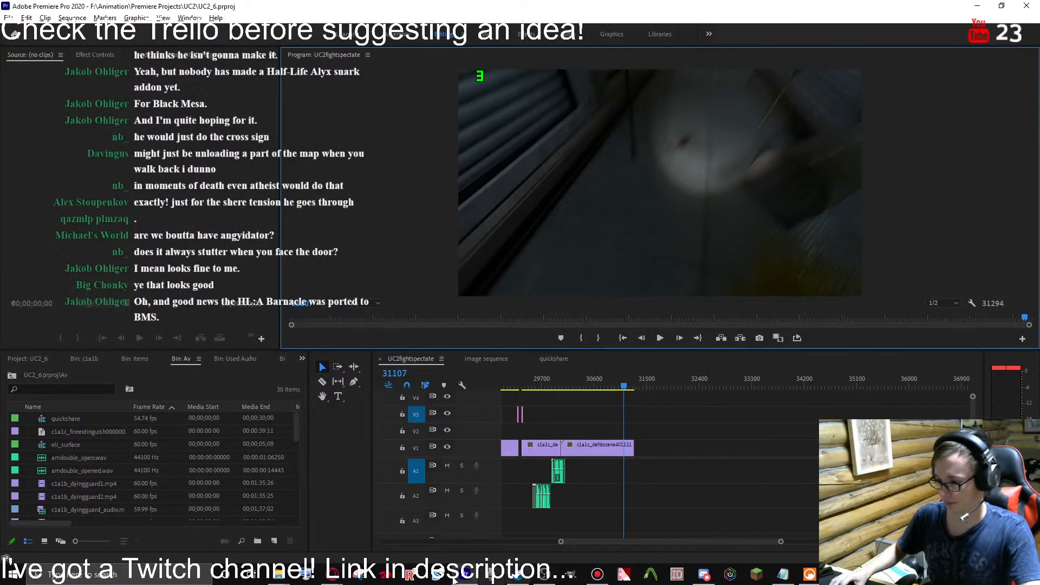
pyautogui.moveTo(282, 576)
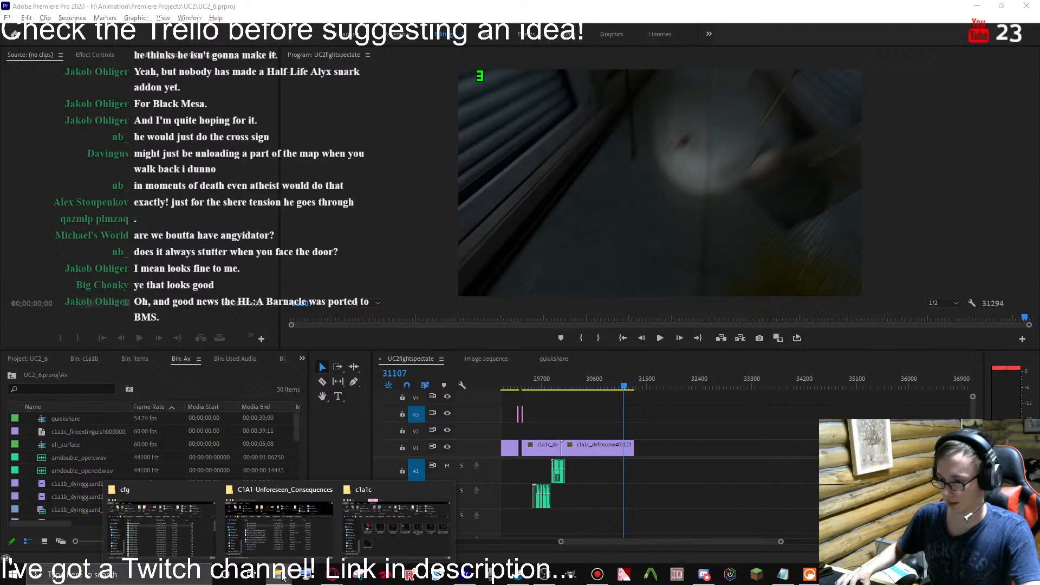
pyautogui.click(398, 526)
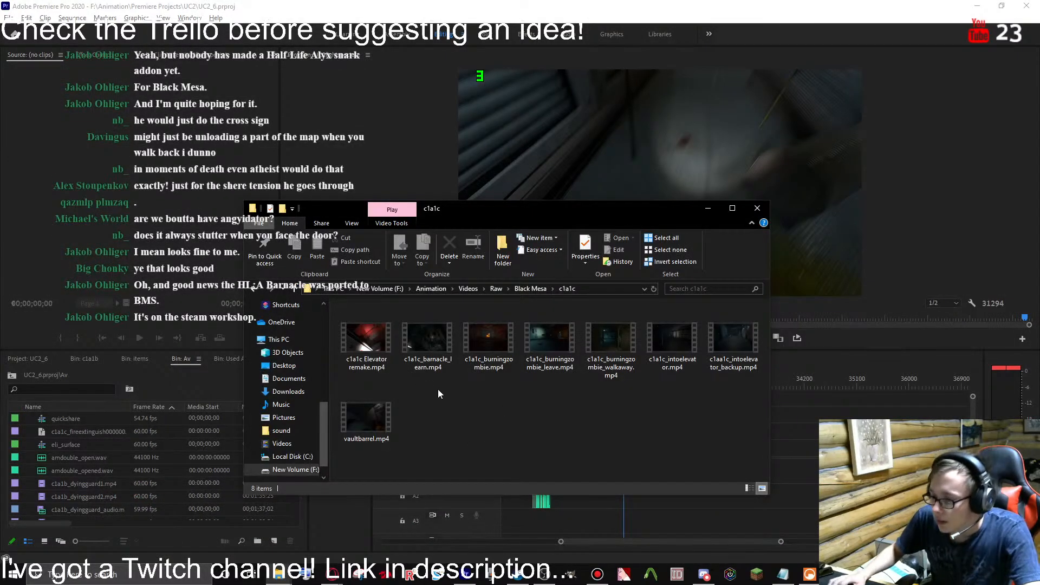
pyautogui.moveTo(440, 362); pyautogui.dragTo(648, 448)
pyautogui.click(702, 194)
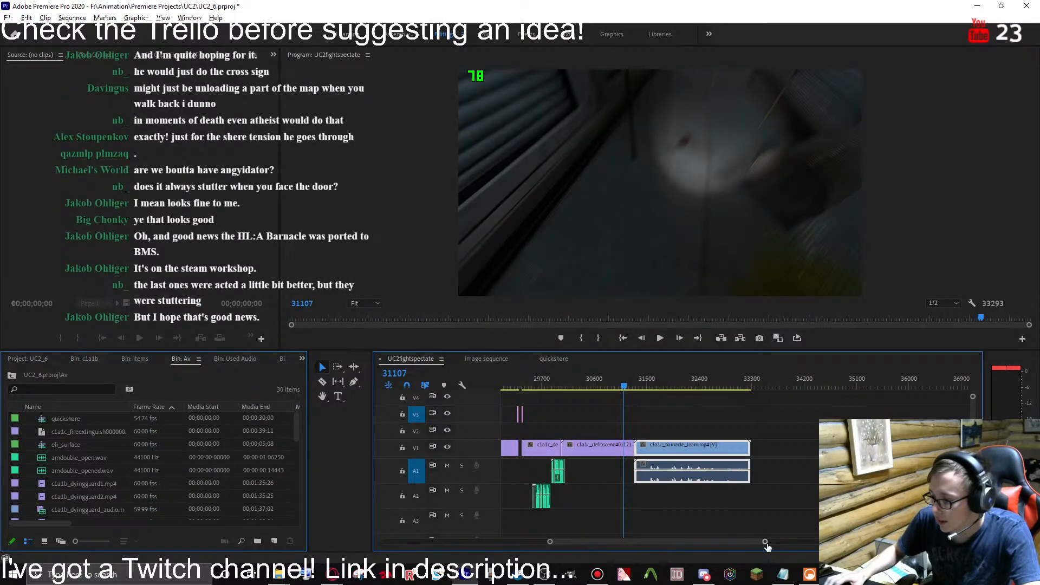
# - Shorten the preceding c1a1c_defibscene4011217.png clip to end at frame 31240 and start the barnacle clip directly there
pyautogui.press('=')
pyautogui.press('=')
pyautogui.press('=')
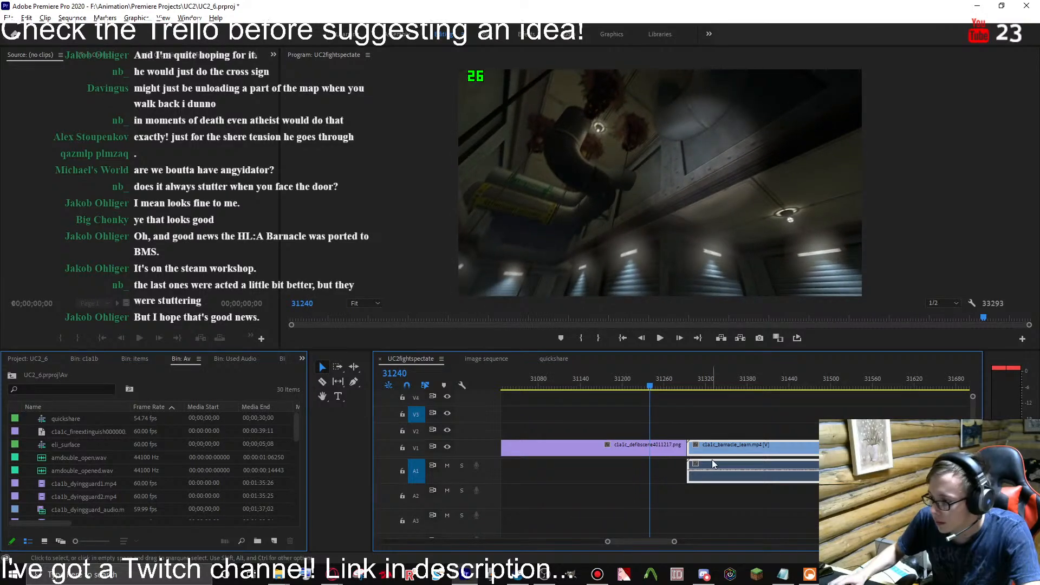
pyautogui.moveTo(704, 455); pyautogui.dragTo(667, 458)
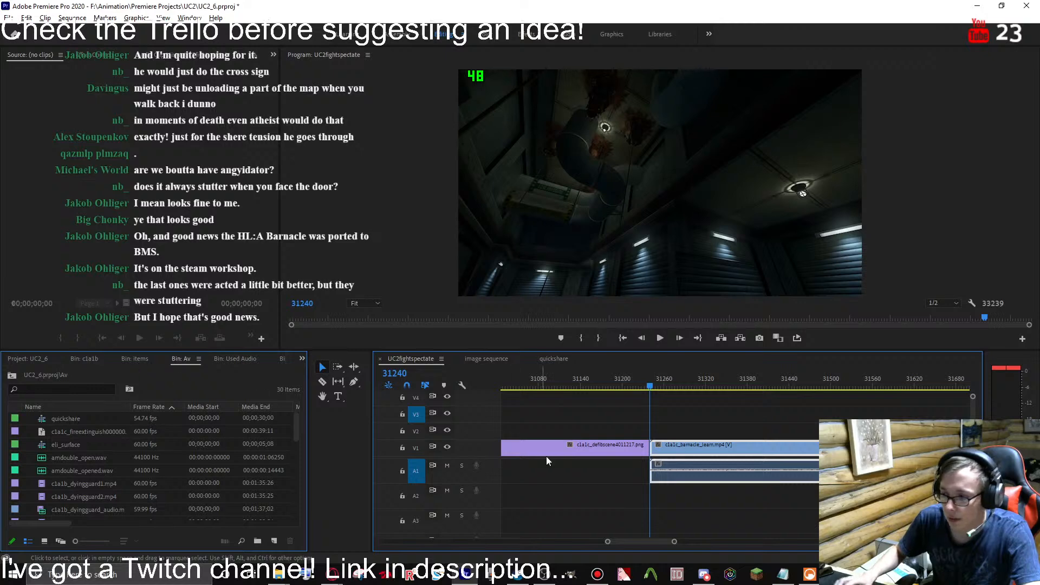
# - Find and copy the two short V3 transition clips above the cut between c1a1c_intoelevator.mp4 and c1a1c_defibscene000000.png
pyautogui.moveTo(675, 543); pyautogui.dragTo(736, 542)
pyautogui.scroll(5, 558, 412)
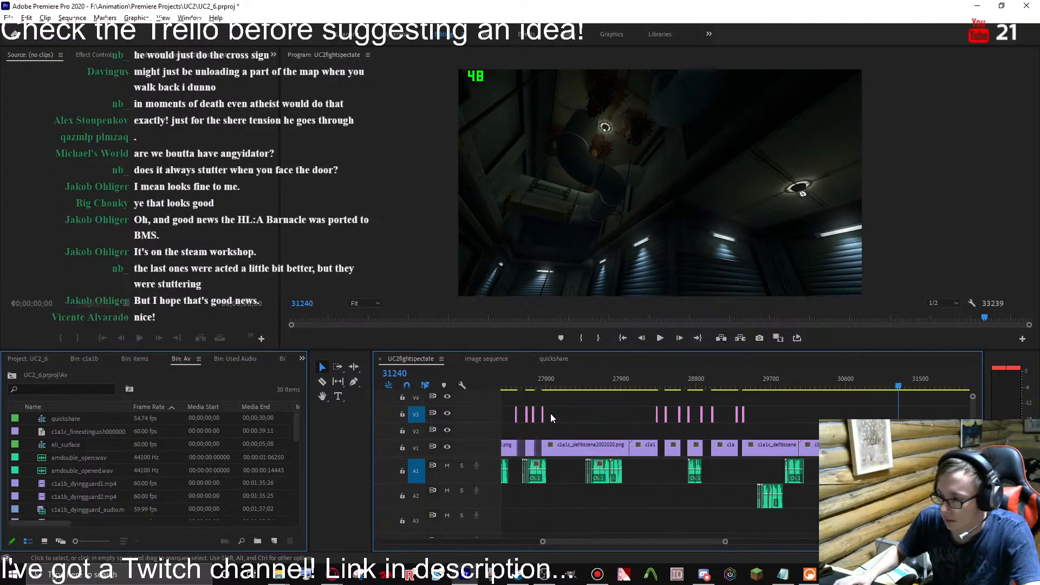
pyautogui.scroll(10, 634, 403)
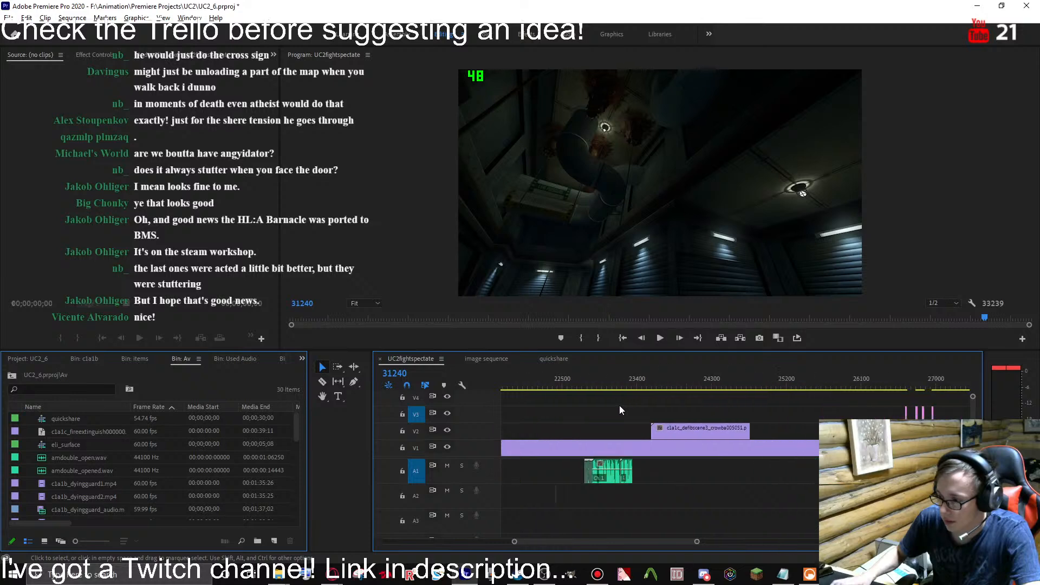
pyautogui.scroll(1, 621, 410)
pyautogui.click(614, 407)
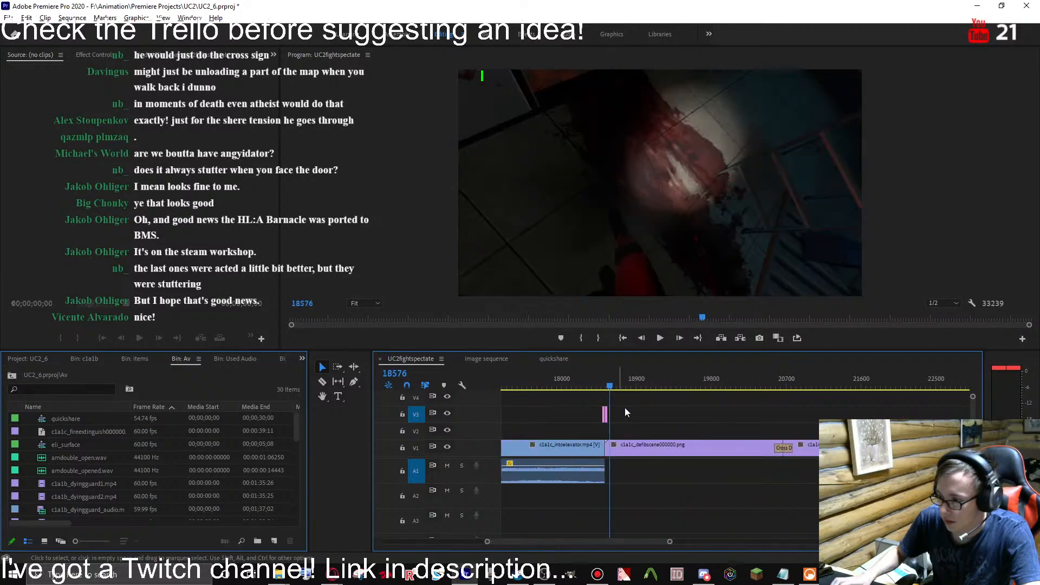
pyautogui.scroll(5, 618, 539)
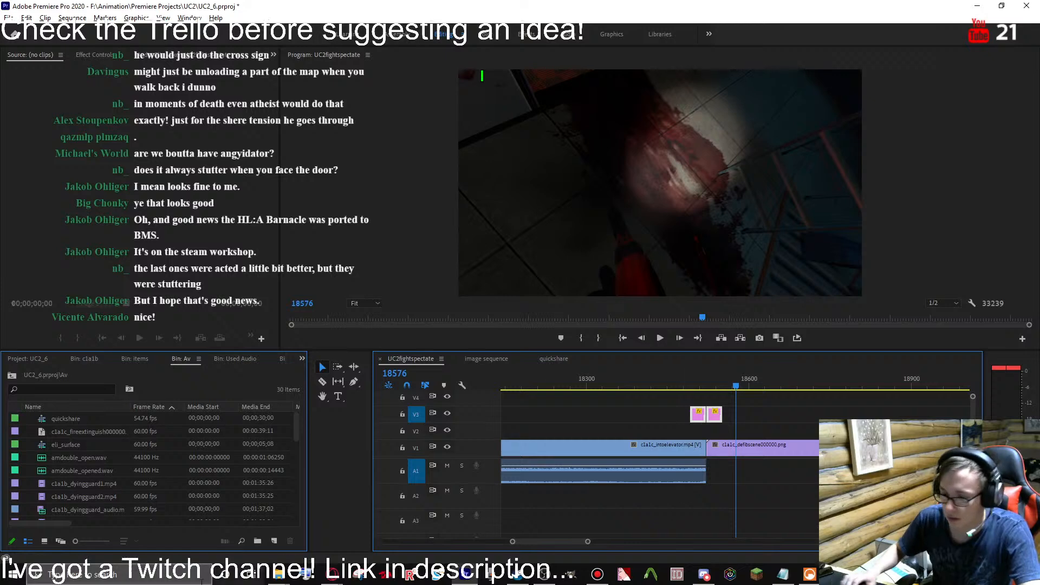
# - Switch to the Opera browser and play the Black Mesa Xen Soundtrack playlist on YouTube
pyautogui.moveTo(332, 574)
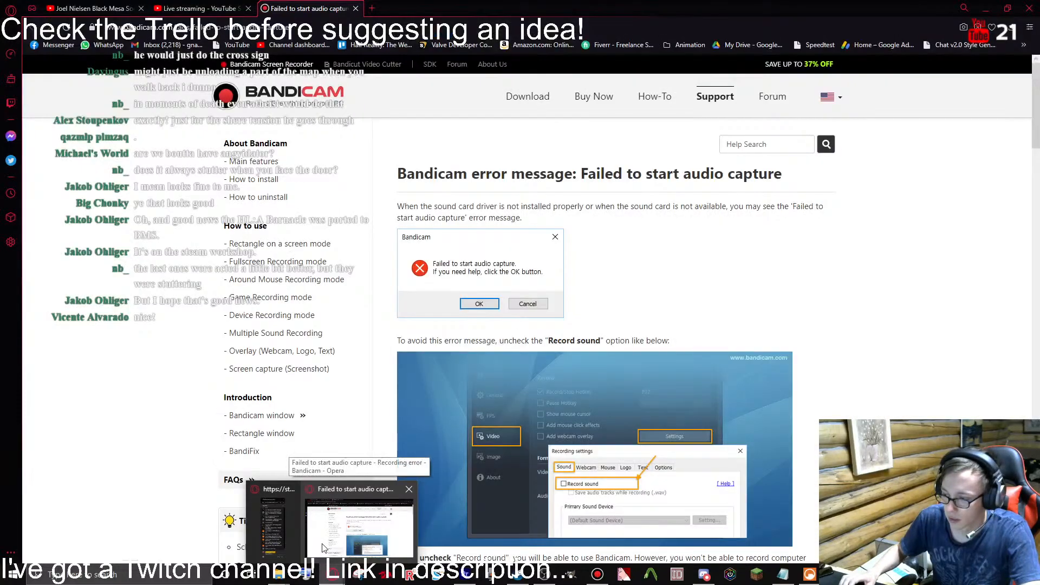
pyautogui.click(324, 548)
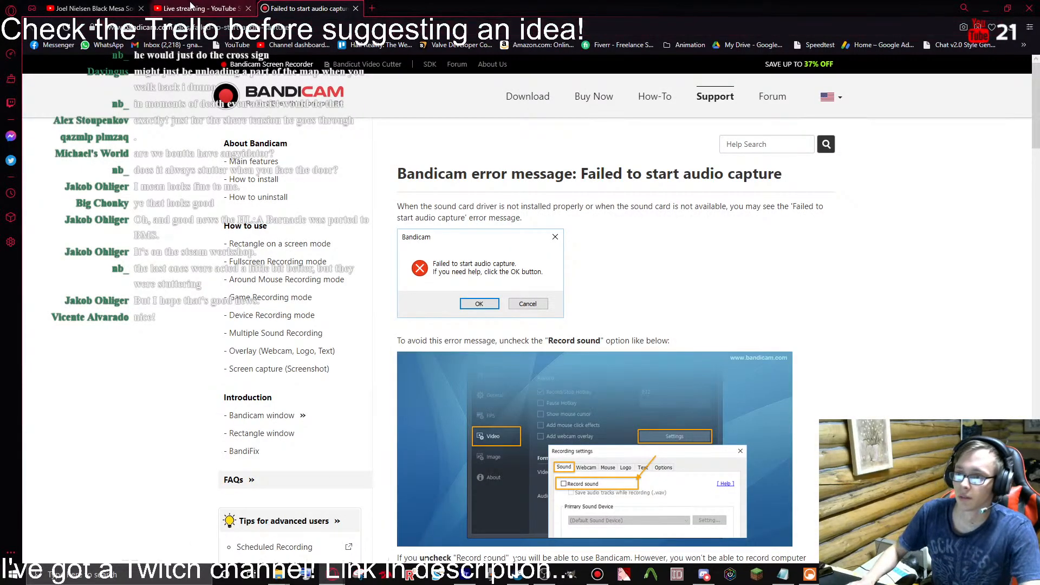
pyautogui.click(92, 8)
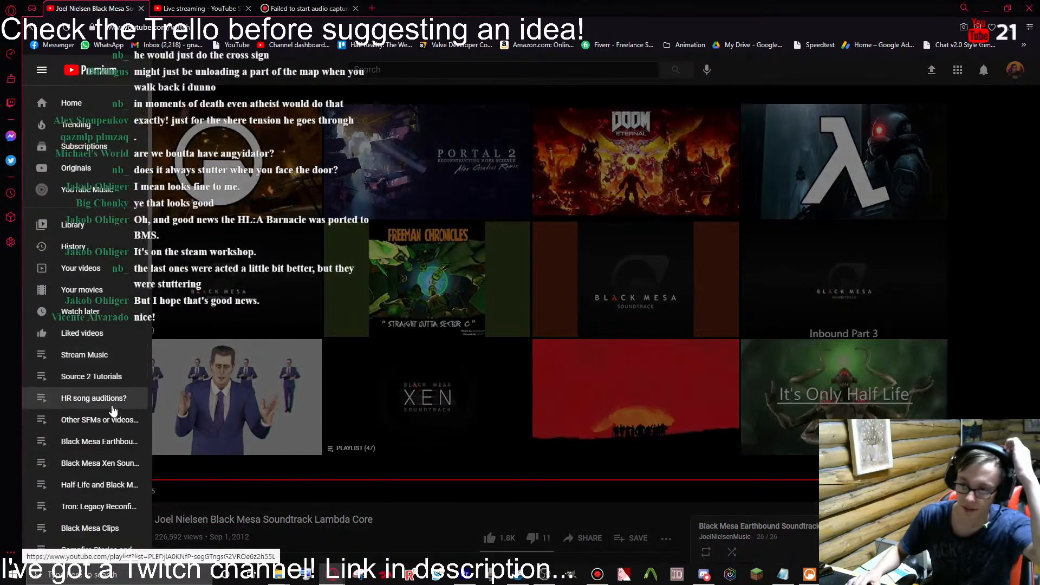
pyautogui.click(109, 441)
pyautogui.click(111, 463)
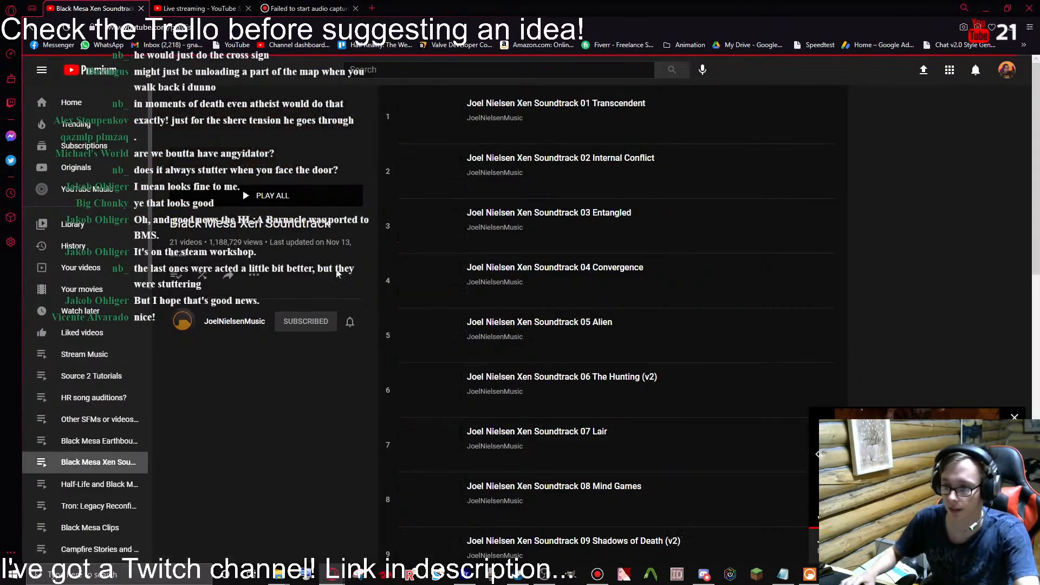
pyautogui.click(268, 163)
# - Switch to Black Mesa, resume the game briefly and pause it again
pyautogui.hotkey('alt', 'Tab')
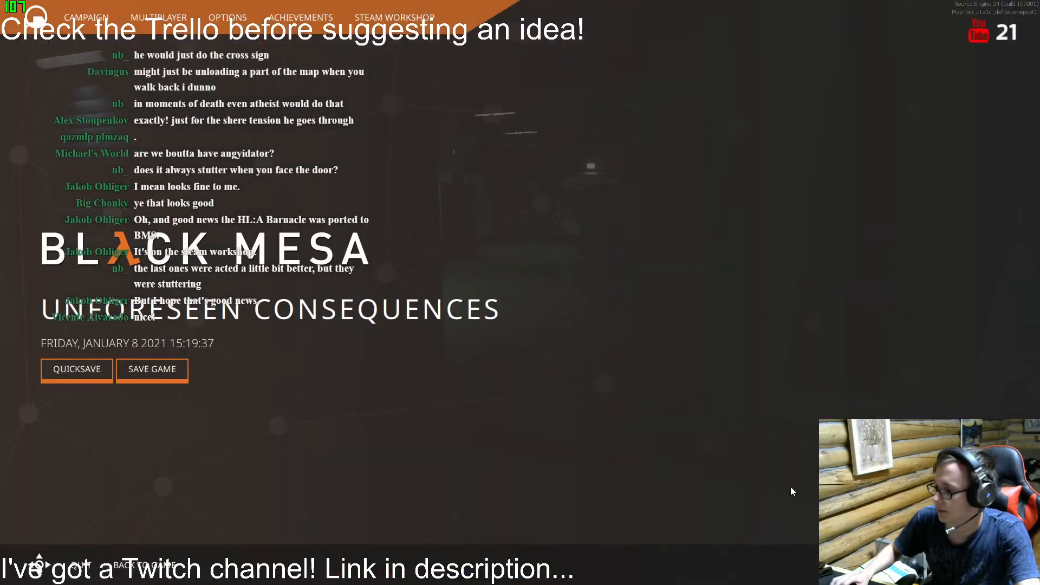
pyautogui.press('Escape')
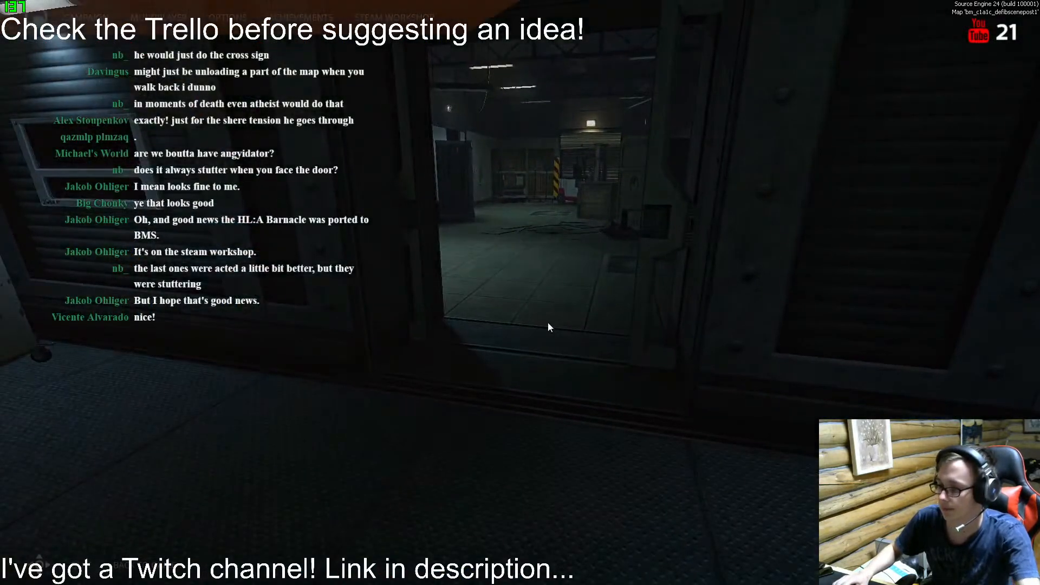
pyautogui.press('Escape')
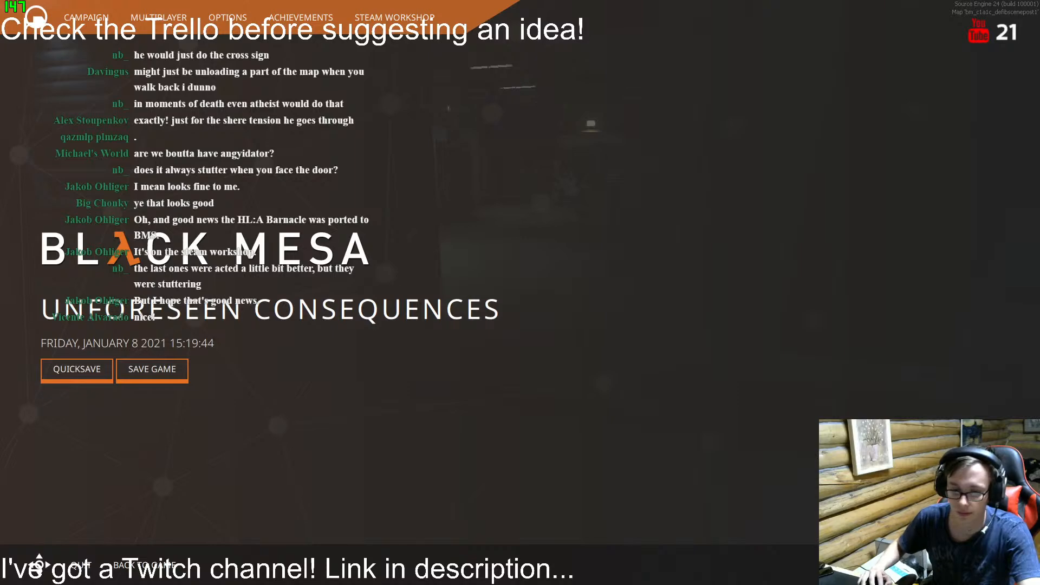
# - Return to Premiere Pro and paste the two transition clips on V3 at the cut between c1a1c_defibscene4011217.png and the barnacle clip
pyautogui.hotkey('alt', 'Tab')
pyautogui.moveTo(733, 478); pyautogui.dragTo(769, 490)
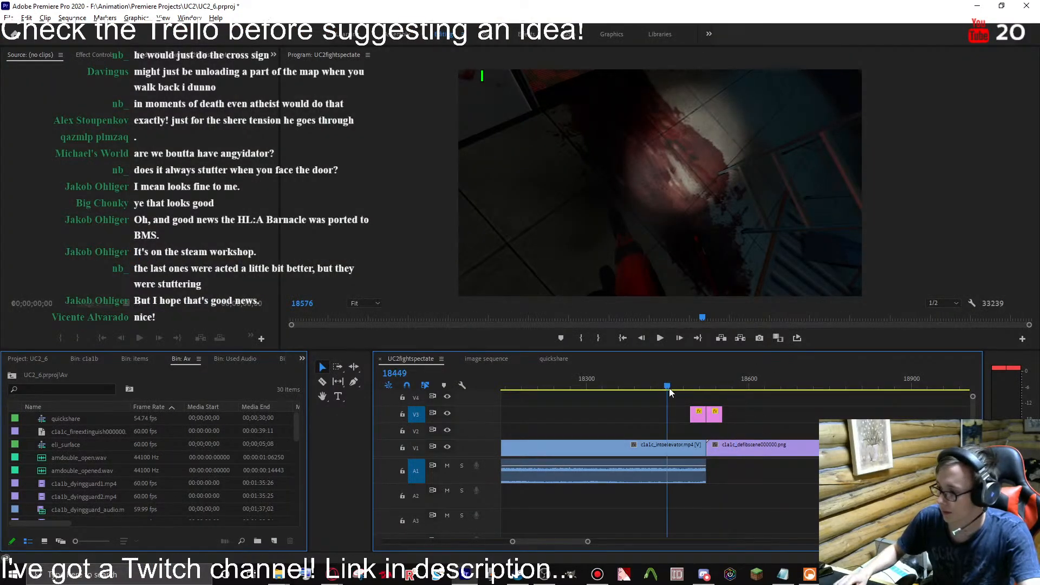
pyautogui.moveTo(587, 544); pyautogui.dragTo(812, 544)
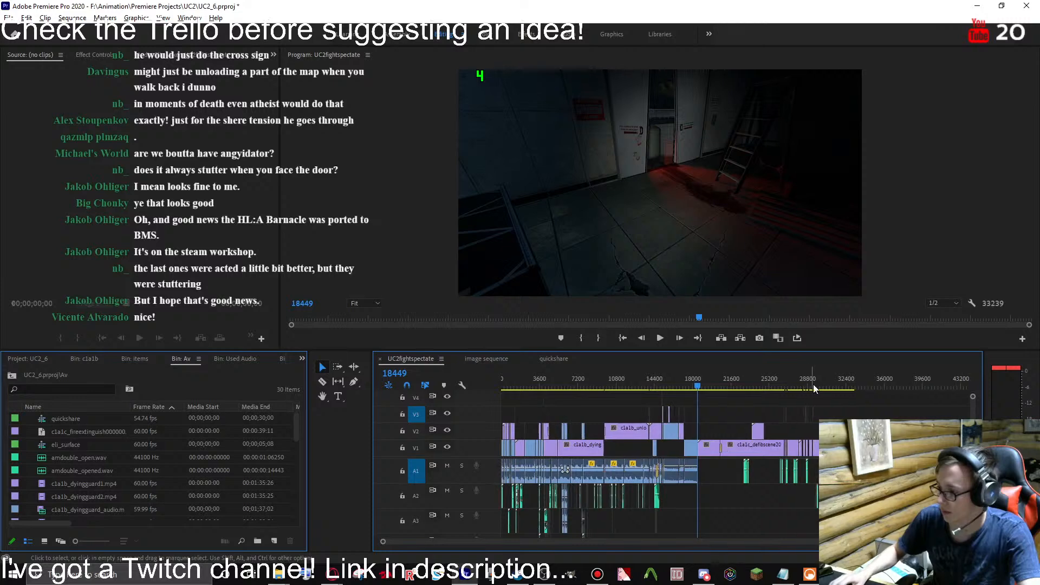
pyautogui.press('=')
pyautogui.press('=')
pyautogui.press('=')
pyautogui.press('=')
pyautogui.press('=')
pyautogui.press('=')
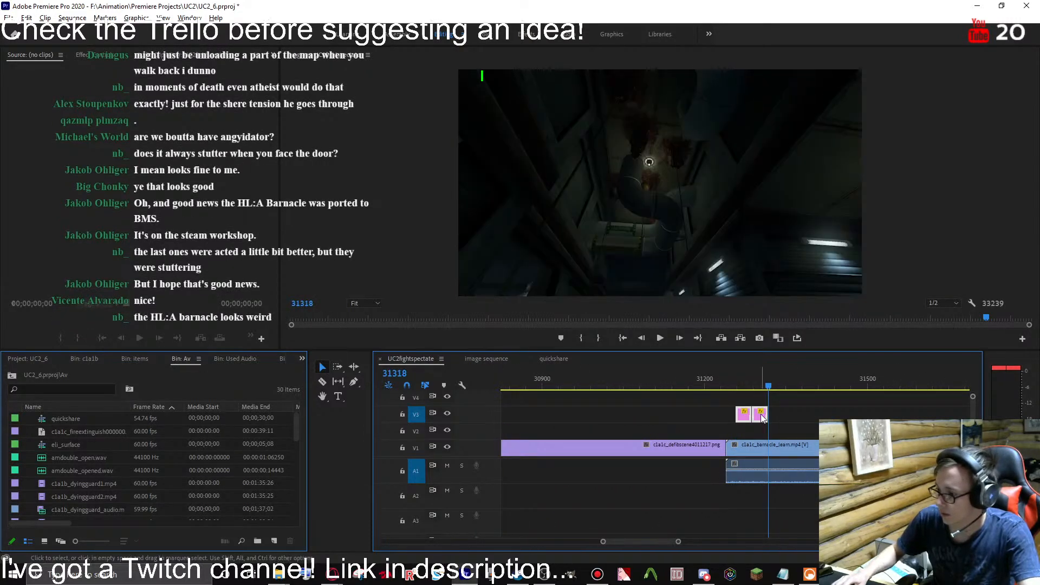
# - Play the transition into the barnacle clip in an enlarged program monitor, then restore the normal layout
pyautogui.press('space')
pyautogui.press('`')
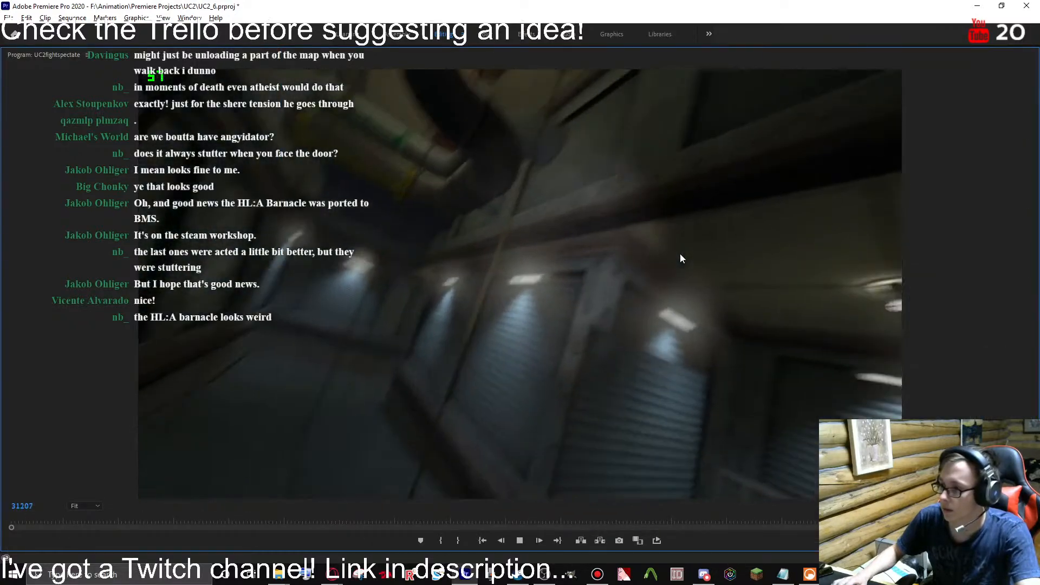
pyautogui.press('space')
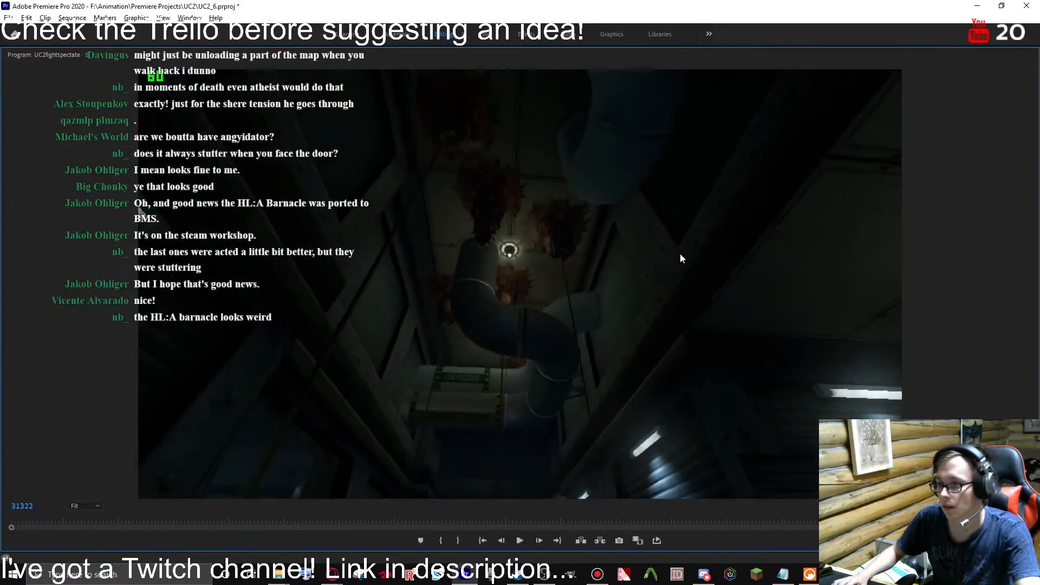
pyautogui.press('`')
# - Split the barnacle clip at frame 31300, remove the part before the split, close the gap and replay the transition
pyautogui.click(756, 389)
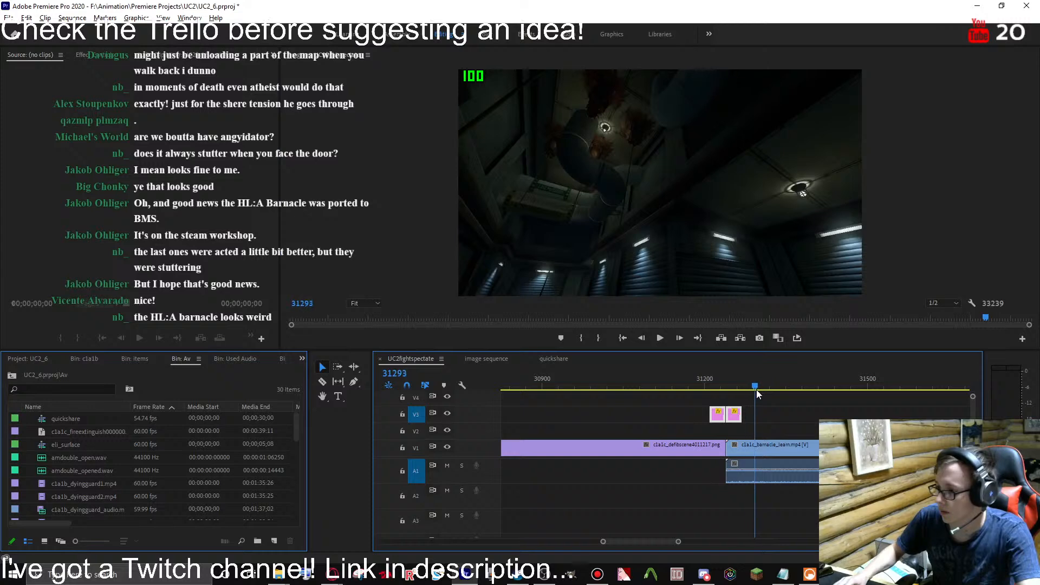
pyautogui.moveTo(756, 393); pyautogui.dragTo(761, 394)
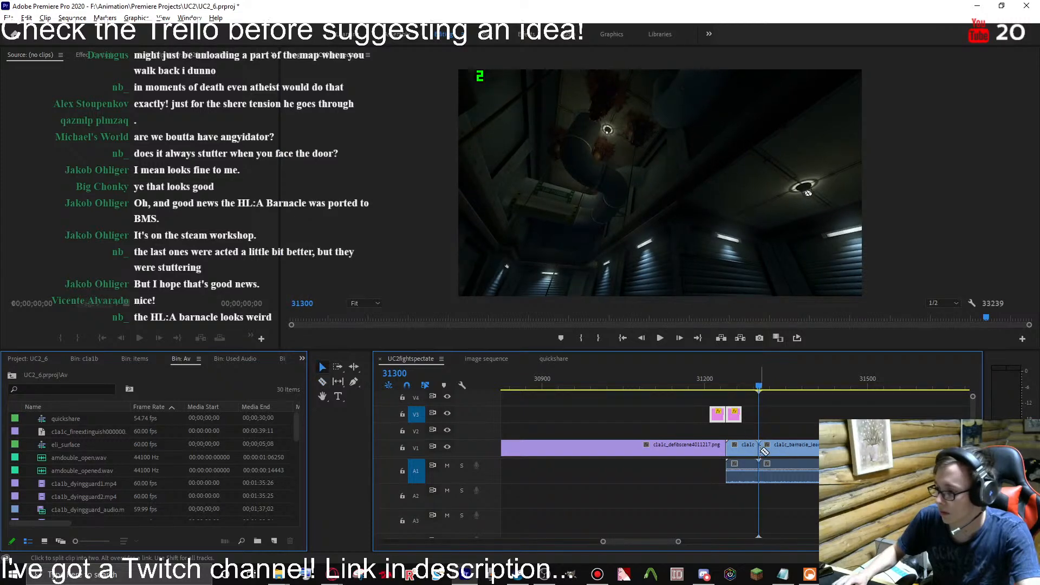
pyautogui.press('space')
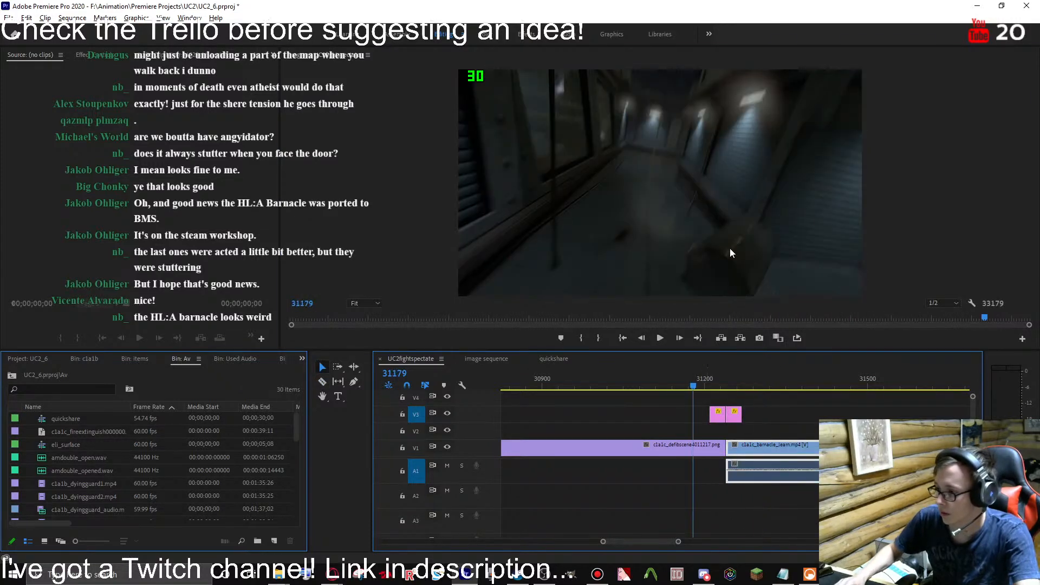
# - Play the transition into the barnacle clip in an enlarged program monitor, stop at frame 31544 and restore the normal layout
pyautogui.press('`')
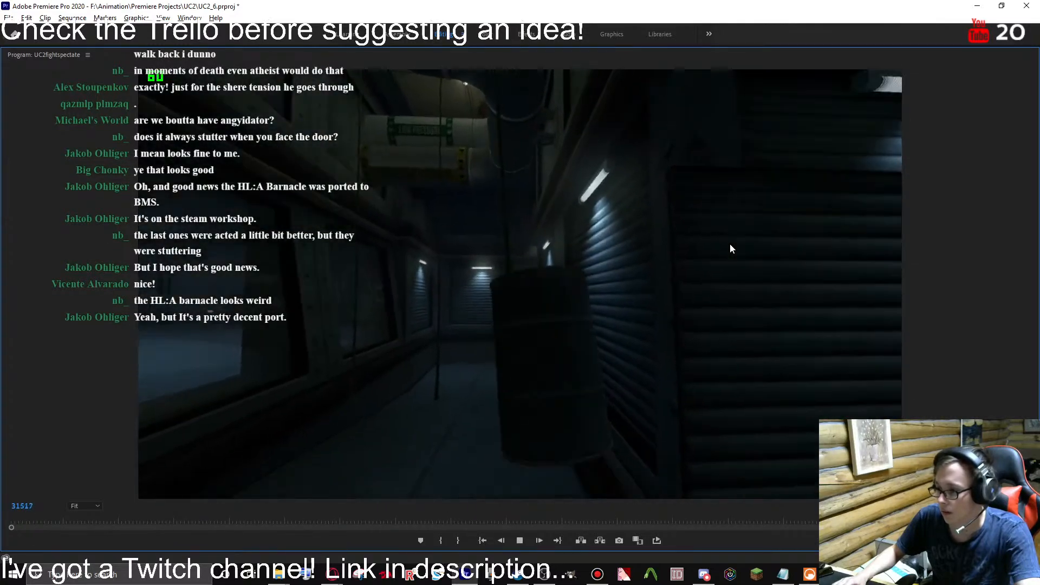
pyautogui.press('space')
pyautogui.press('`')
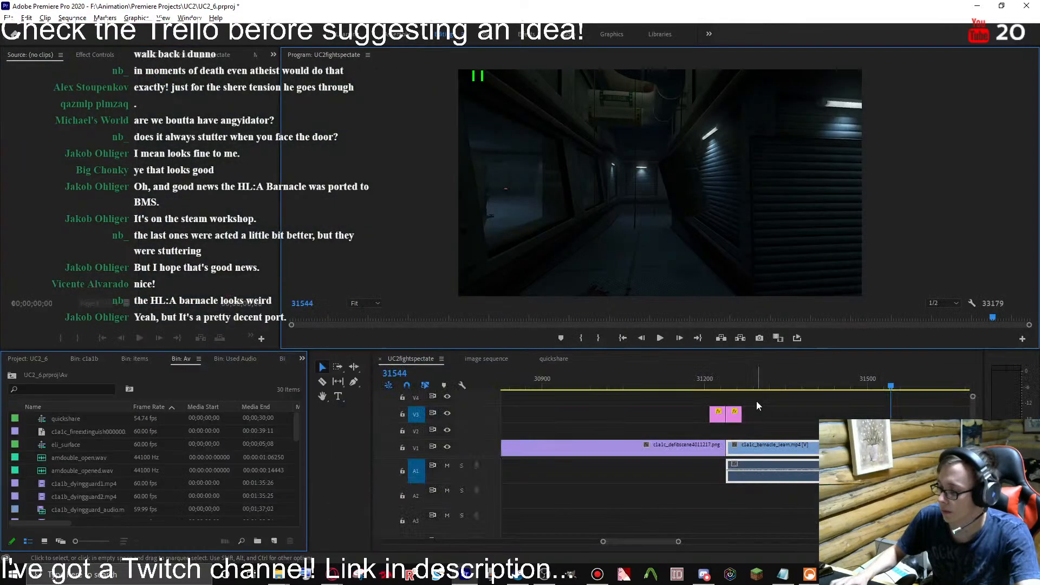
# - Replay the end of c1a1c_defibscene4011217.png enlarged, pausing at frames 31136 and 31175 to examine its look, then restore the layout
pyautogui.click(609, 388)
pyautogui.press('`')
pyautogui.press('space')
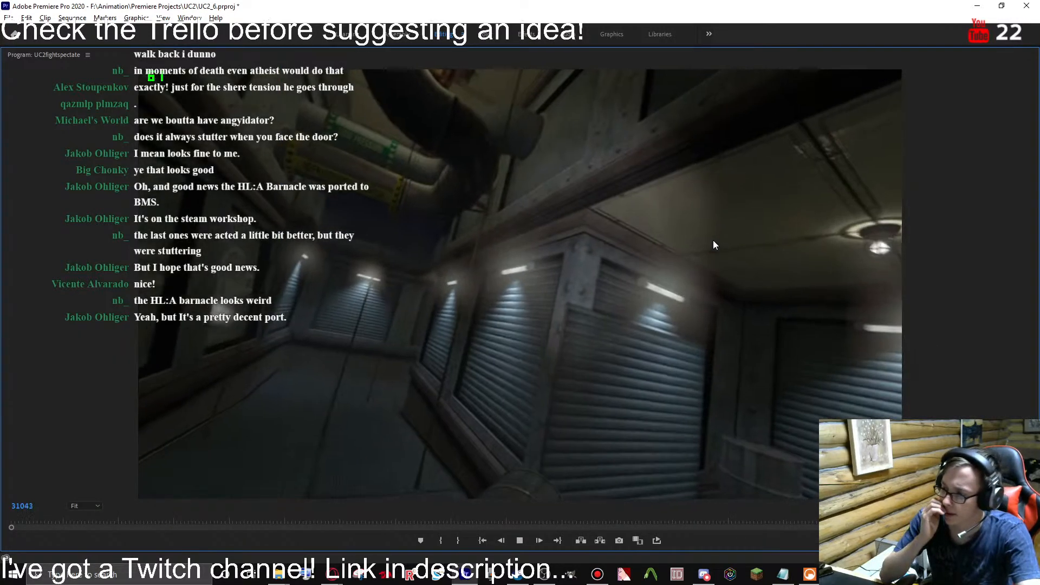
pyautogui.press('space')
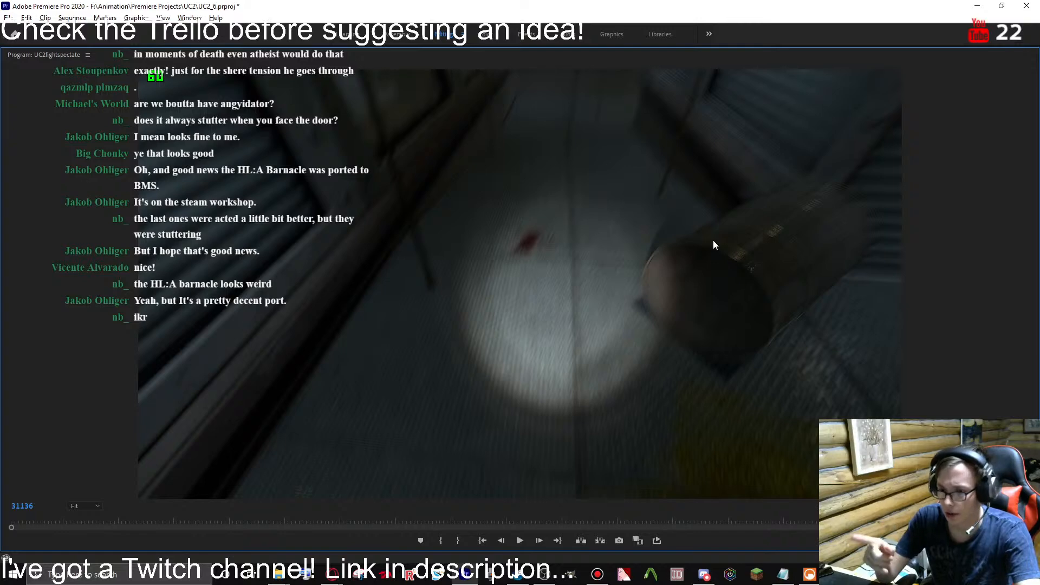
pyautogui.press('space')
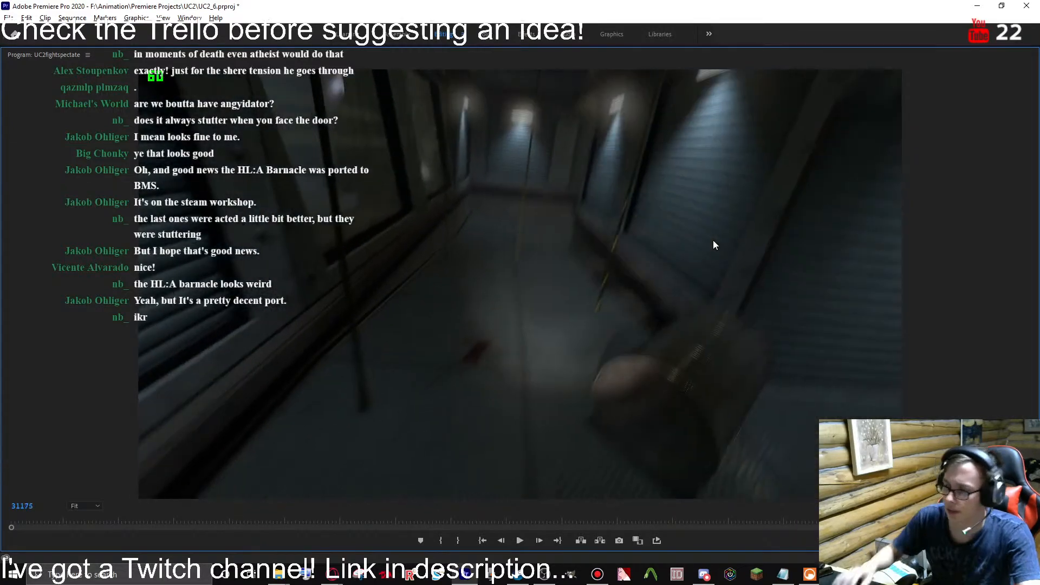
pyautogui.press('space')
pyautogui.press('`')
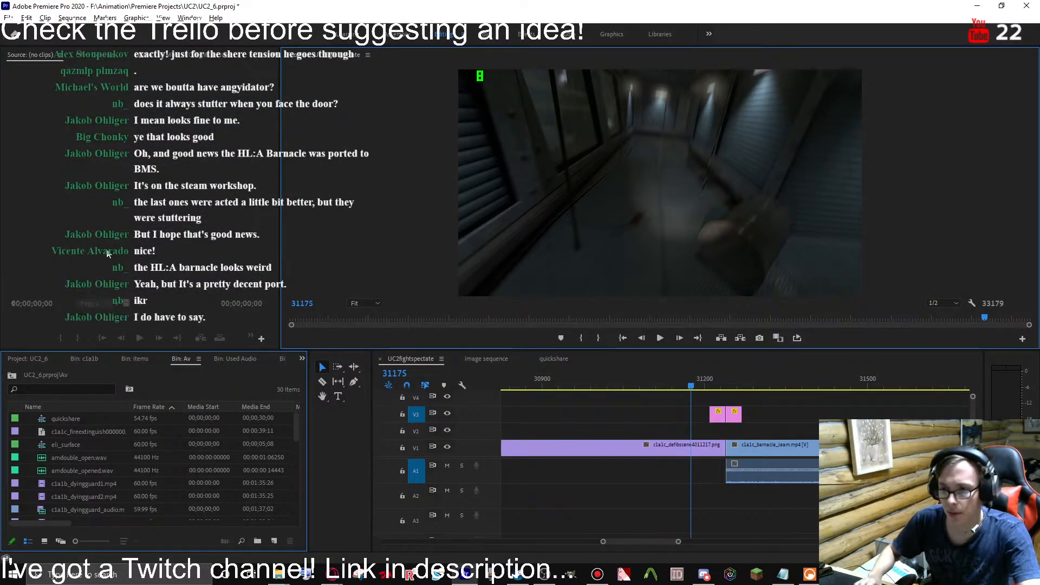
# - Search the effects for "color" and apply Lumetri Color to the c1a1c_defibscene4011217.png clip on V1
pyautogui.scroll(-3, 275, 364)
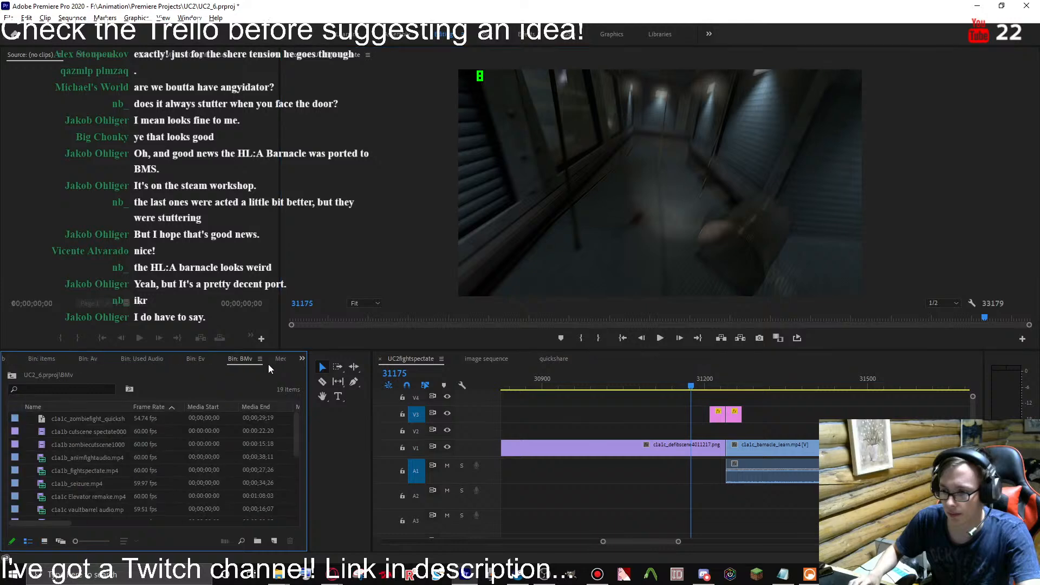
pyautogui.scroll(-5, 195, 360)
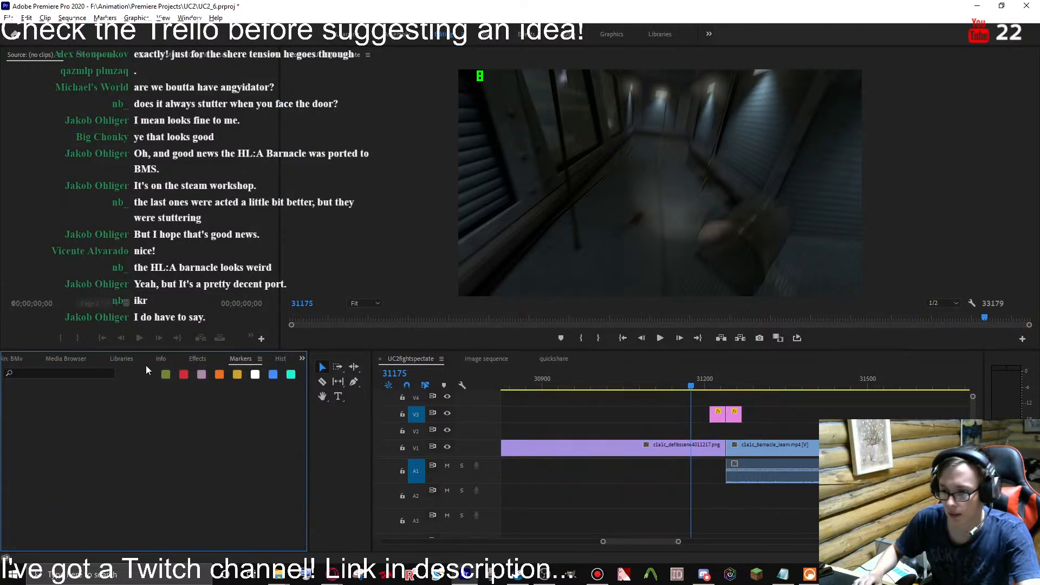
pyautogui.scroll(2, 162, 362)
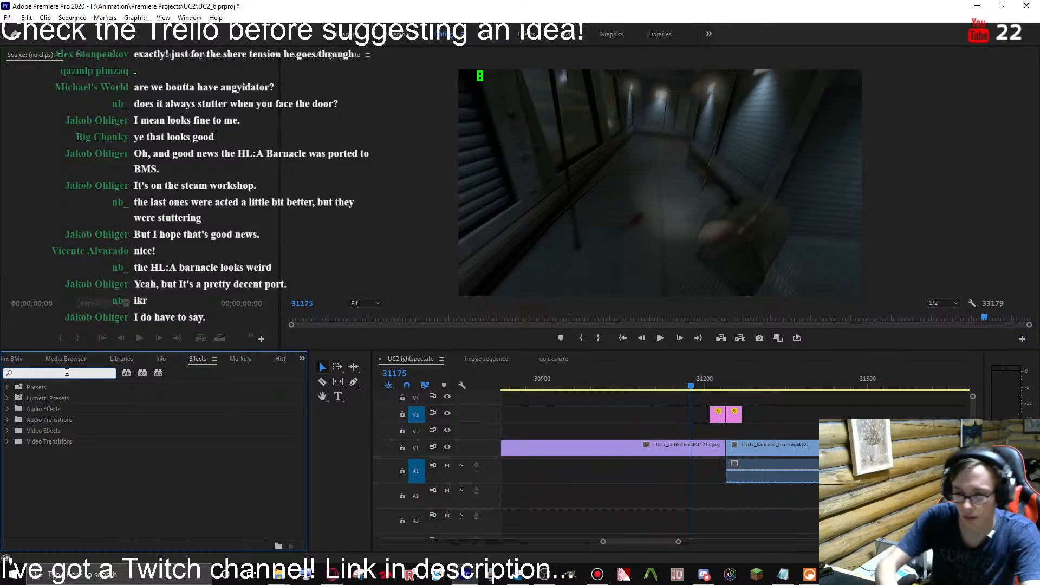
pyautogui.click(21, 374)
pyautogui.write('color')
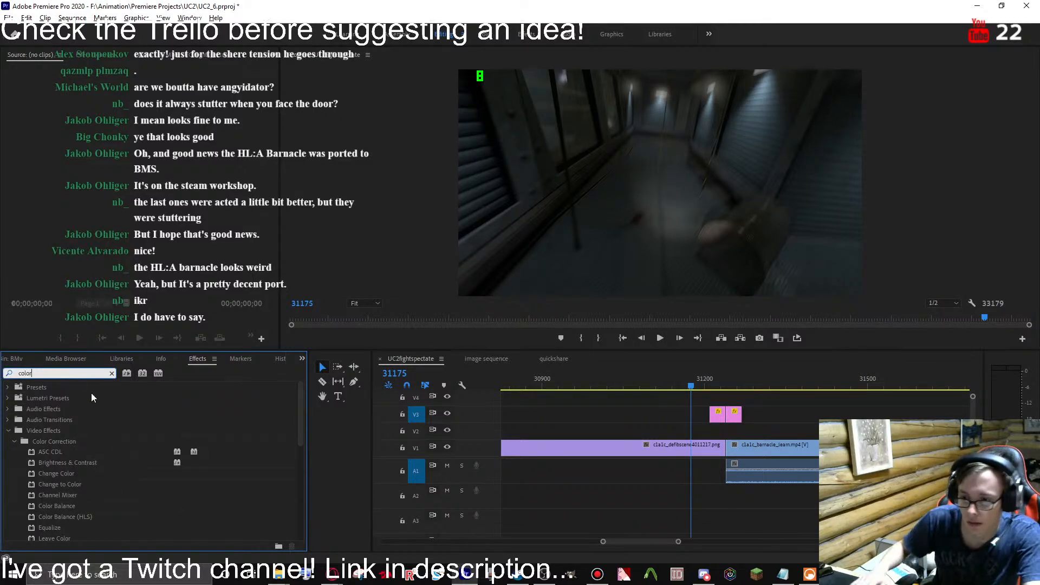
pyautogui.scroll(-4, 92, 423)
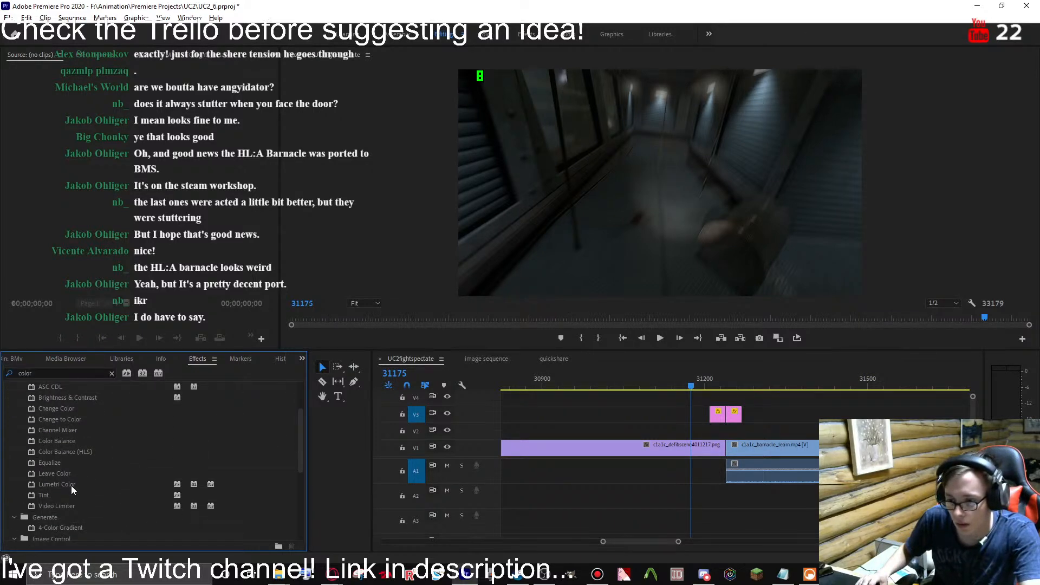
pyautogui.click(78, 488)
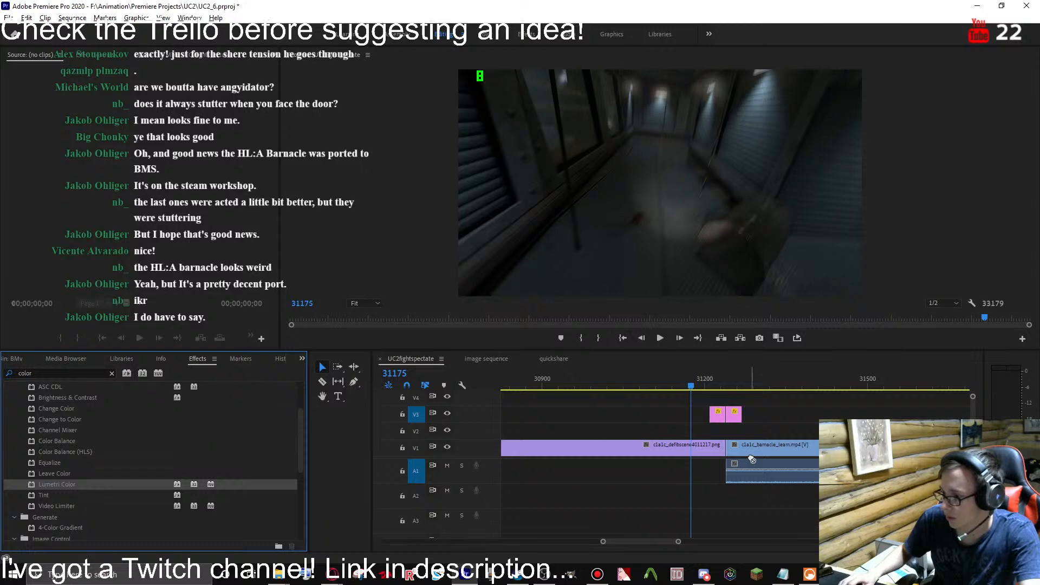
pyautogui.moveTo(109, 487); pyautogui.dragTo(610, 451)
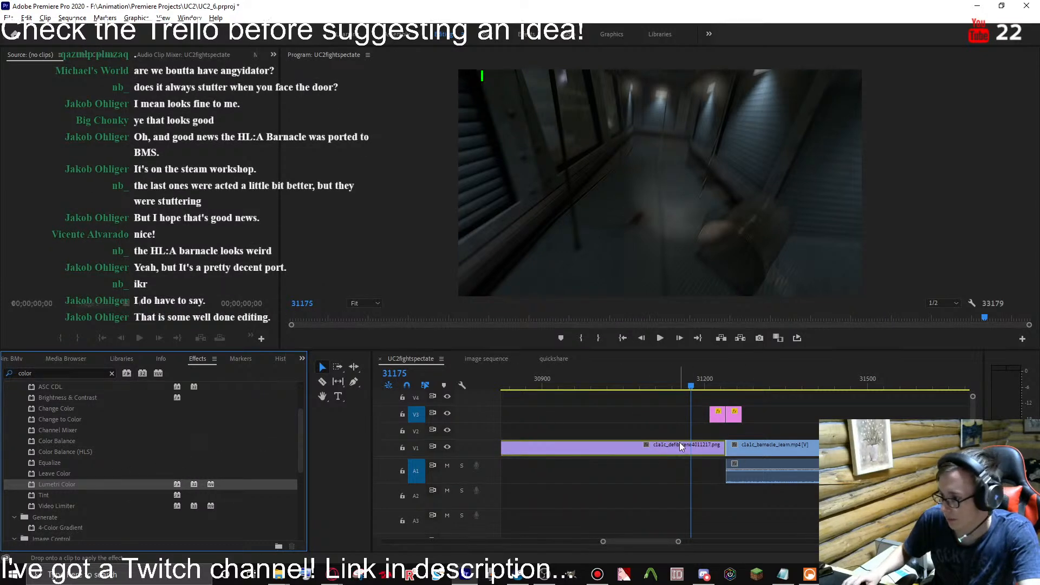
pyautogui.moveTo(681, 445); pyautogui.dragTo(681, 446)
# - Show the Lumetri Color settings of the c1a1c_defibscene4011217.png clip and expand the Vignette section
pyautogui.click(638, 456)
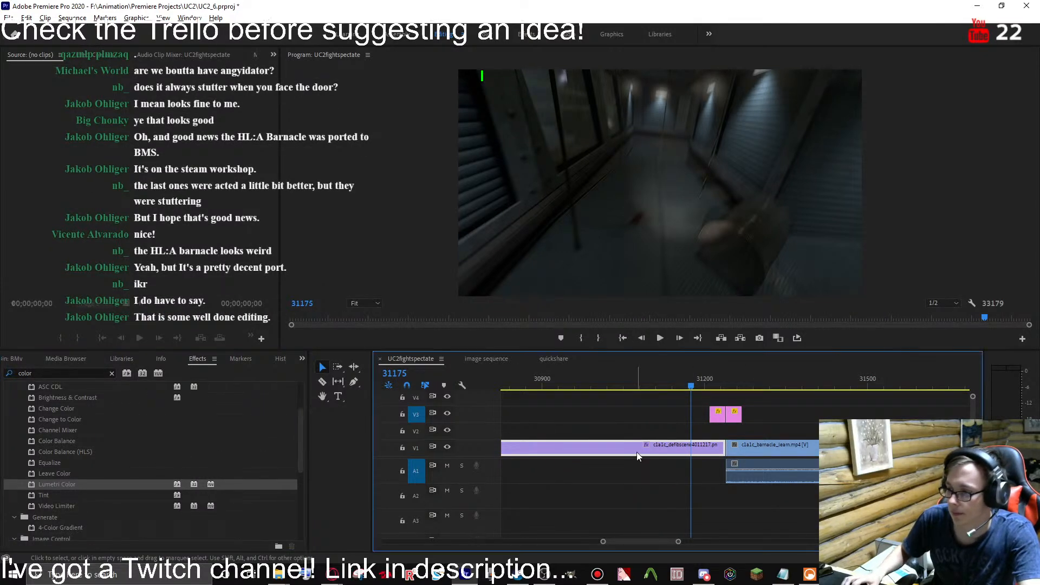
pyautogui.click(118, 58)
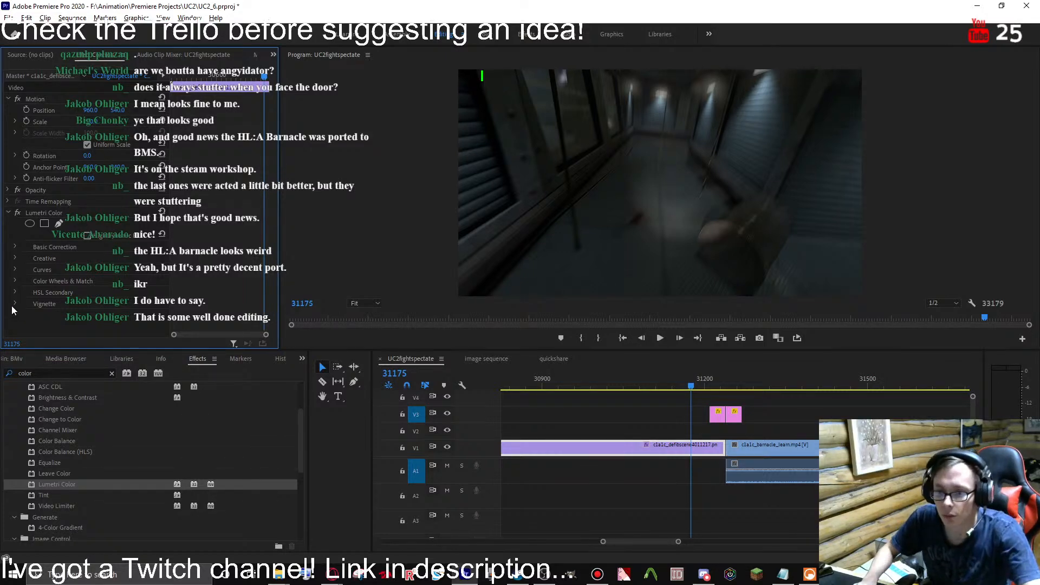
pyautogui.scroll(-2, 18, 306)
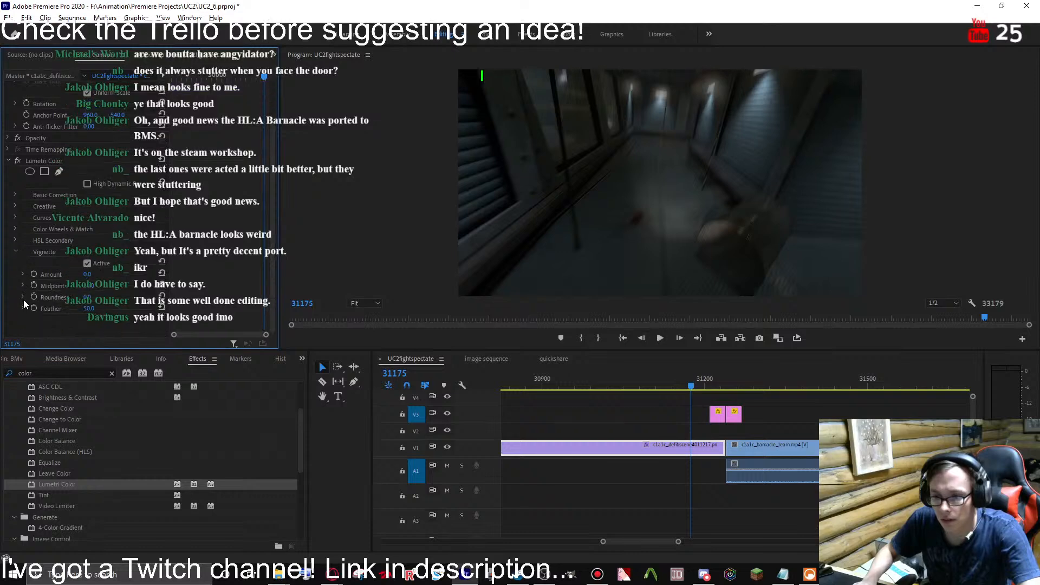
pyautogui.click(16, 241)
pyautogui.click(16, 242)
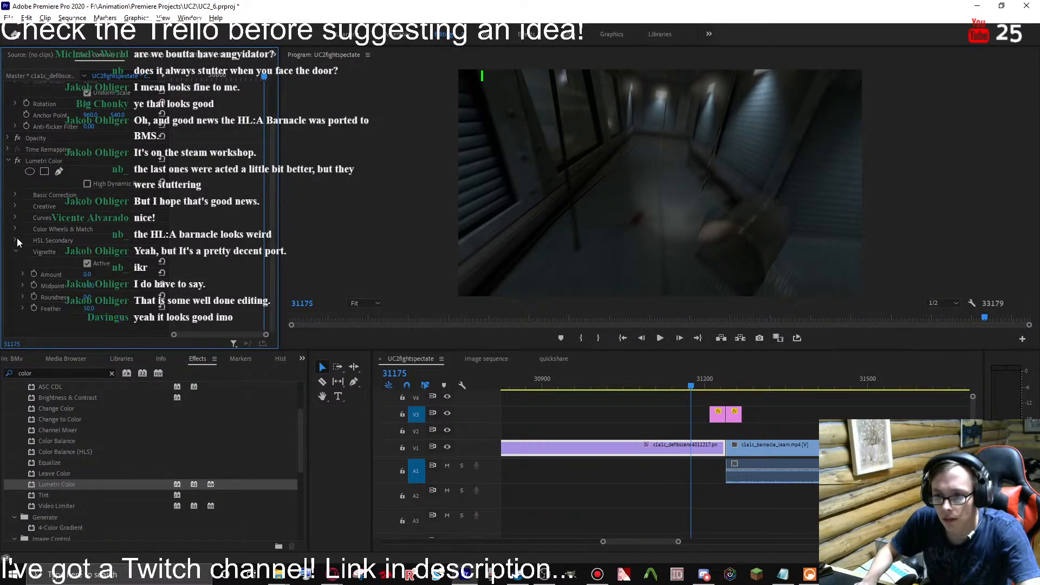